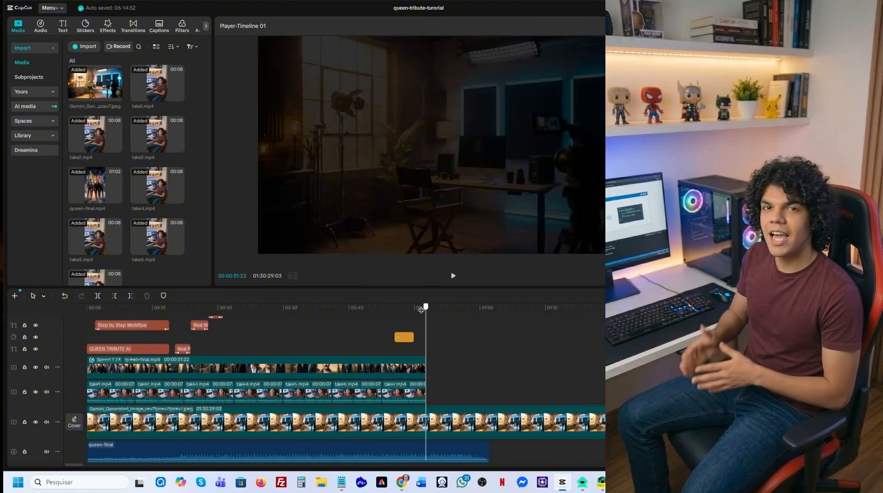
left_click_drag(421, 310, 291, 343)
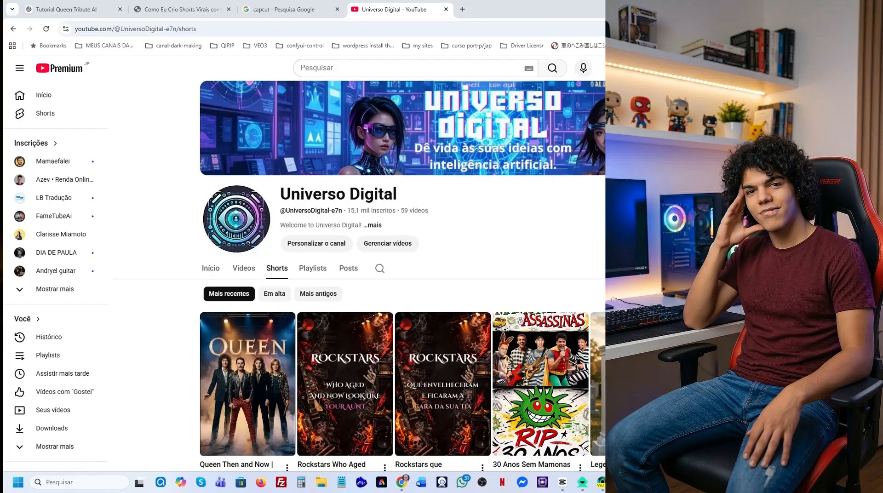
scroll(395, 296, "down", 4)
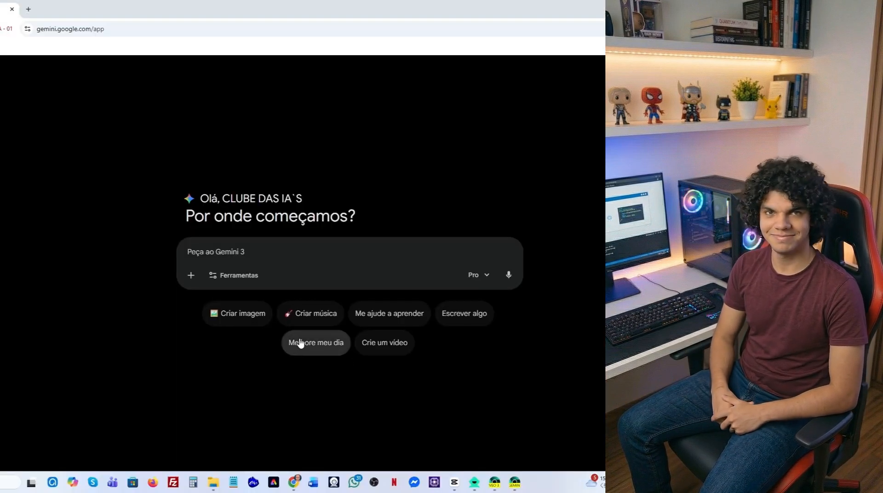
In Gemini's image creation mode, attach brainY.jpg, paste the ultra-realistic rock documentary photography prompt and submit it.
left_click(253, 317)
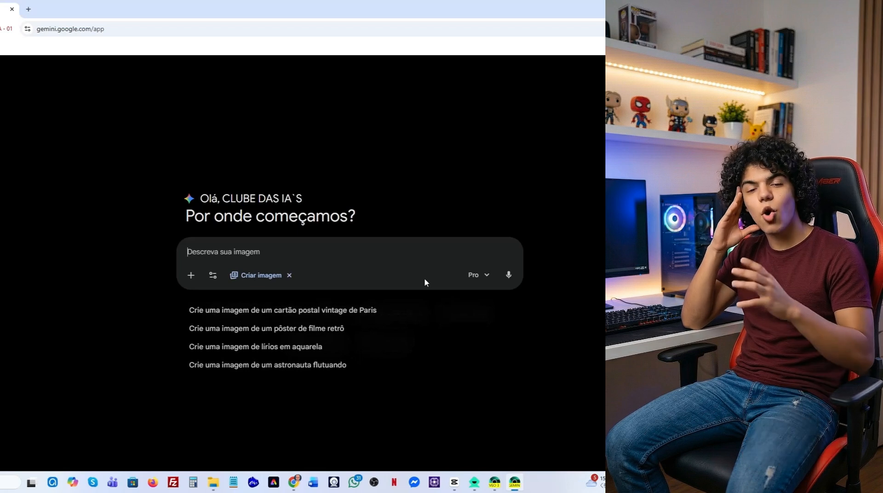
left_click(190, 275)
left_click(208, 305)
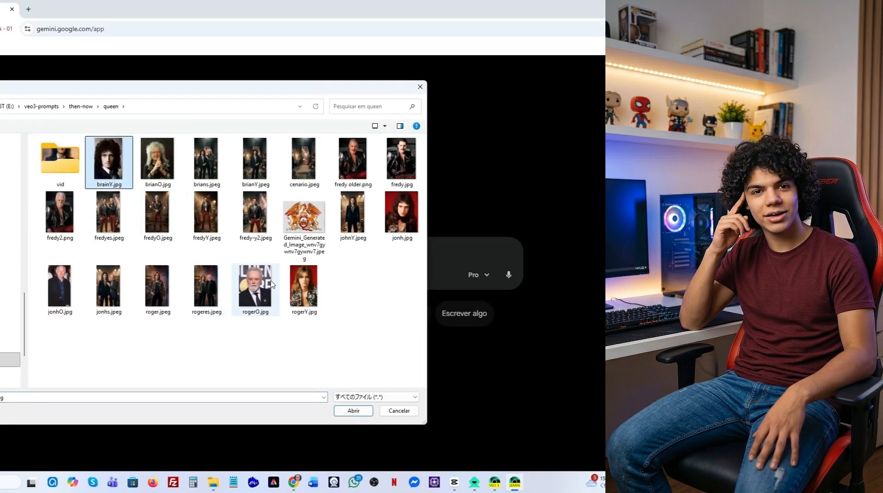
left_click(357, 411)
key("ctrl+v")
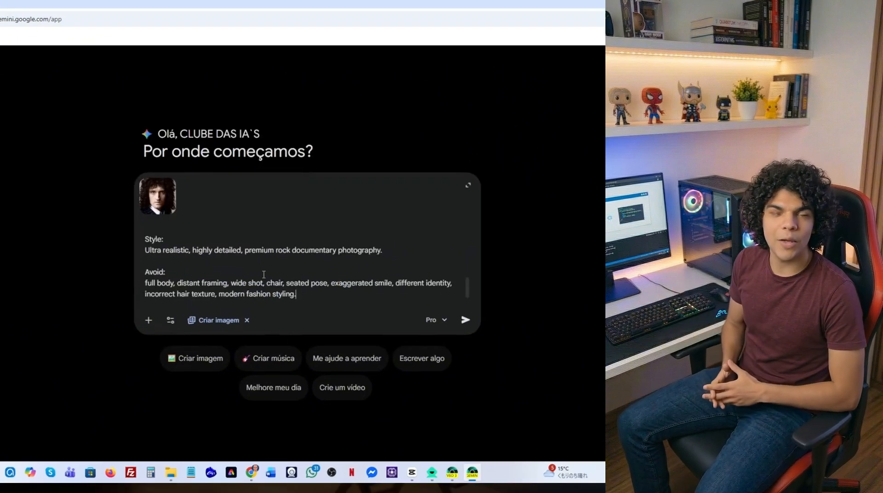
left_click(465, 321)
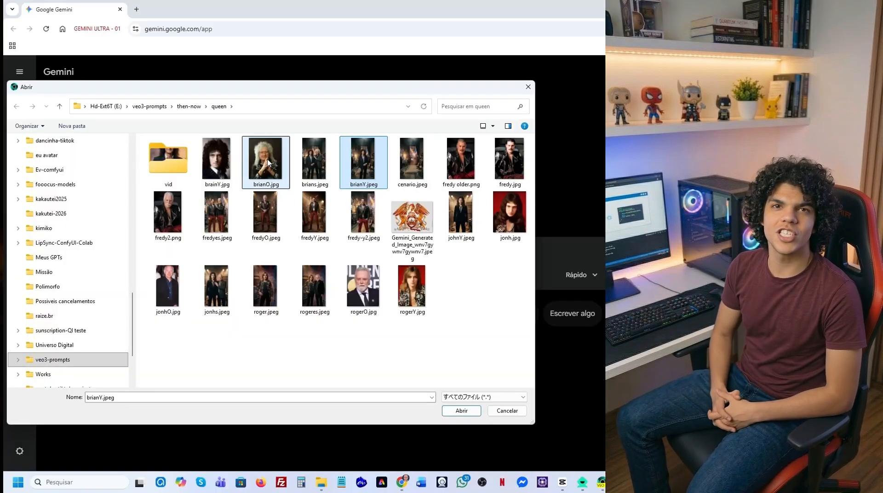
Attach brianO.jpg together with brianY.jpeg to one Gemini prompt, and fredy.jpg to another.
left_click(267, 161, "ctrl")
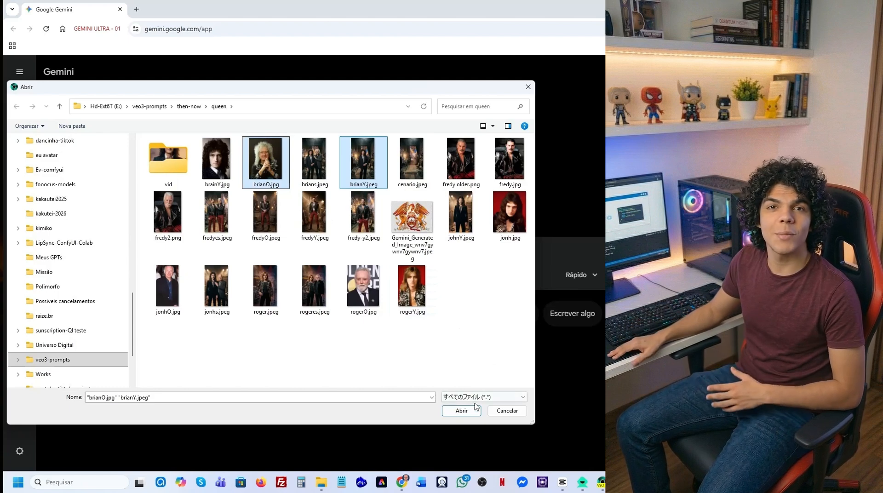
left_click(461, 410)
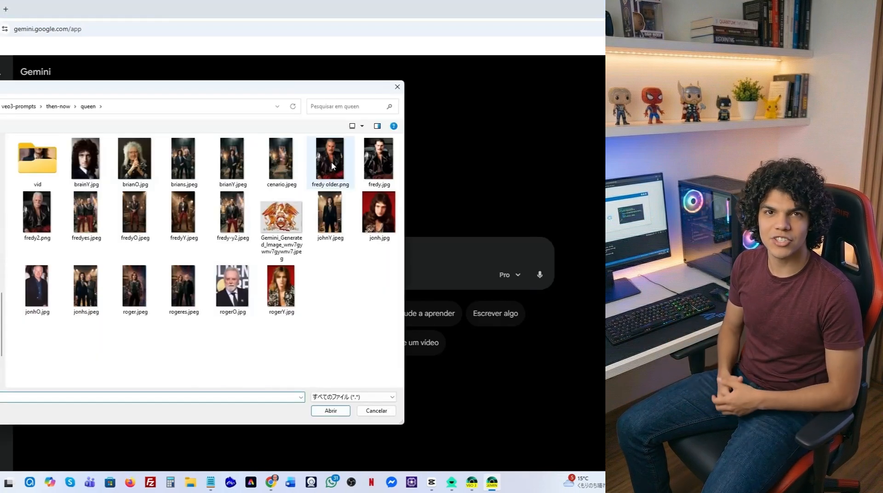
left_click(380, 161)
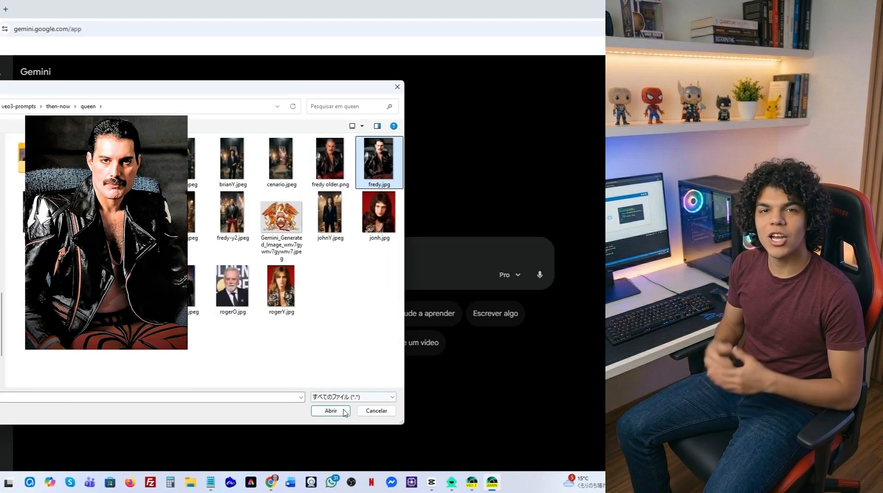
left_click(344, 411)
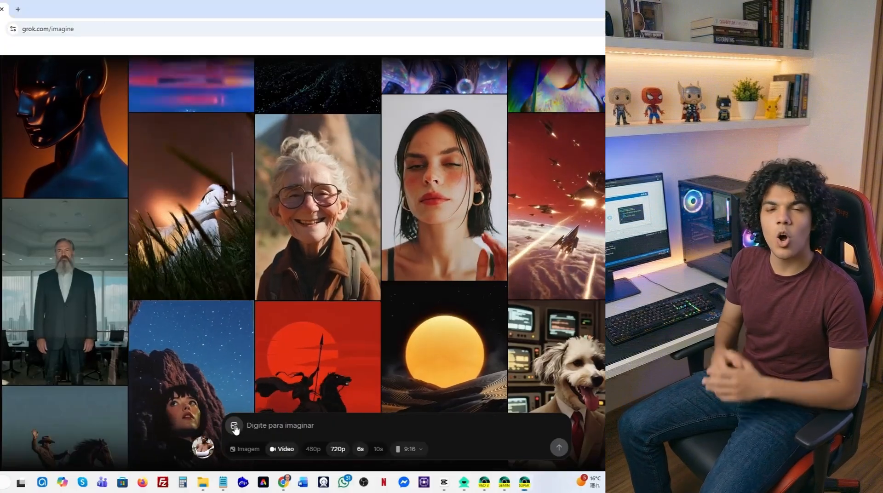
Switch to Grok Imagine and load fredyes.jpeg as the image to animate into a 720p, 6-second video.
left_click(234, 426)
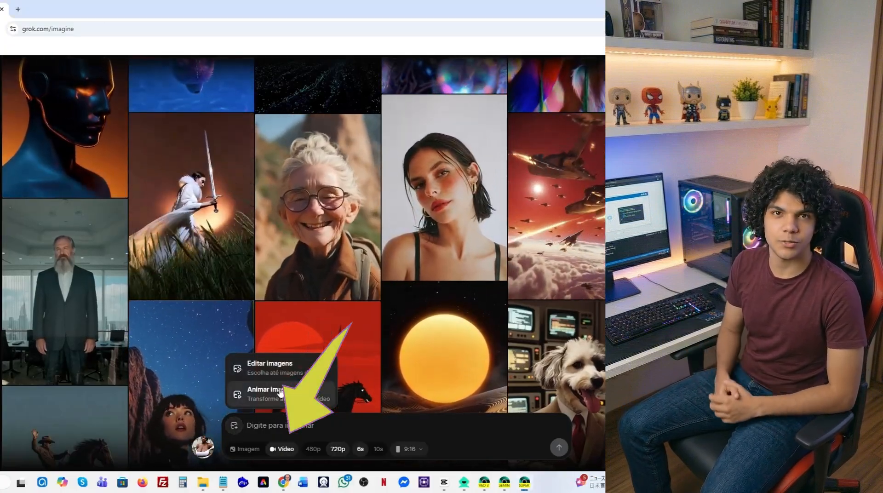
left_click(280, 392)
left_click(147, 222)
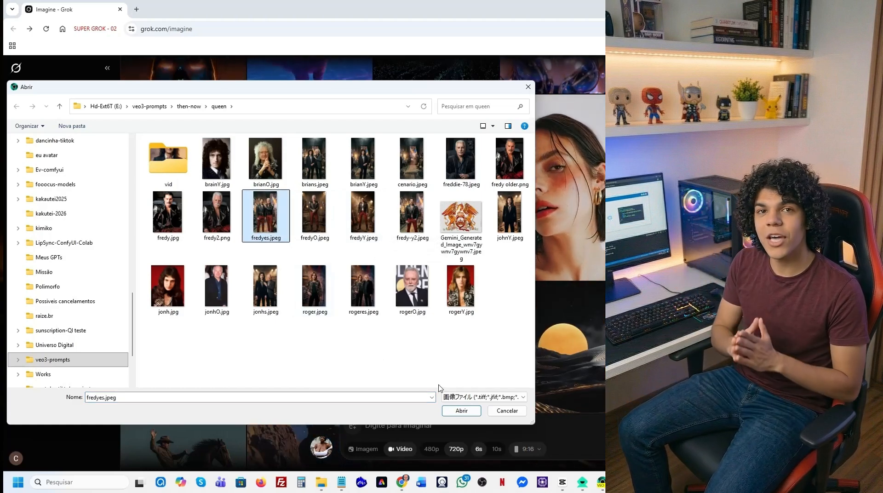
left_click(461, 410)
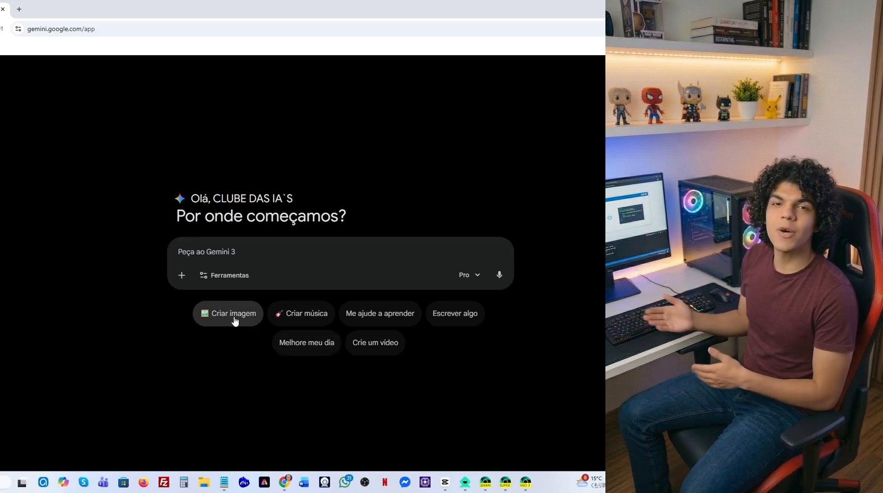
Switch to Gemini, attach brianY.jpeg, fredyY.jpeg, johnY.jpeg and roger.jpeg, and paste the band poster prompt.
left_click(182, 276)
left_click(214, 301)
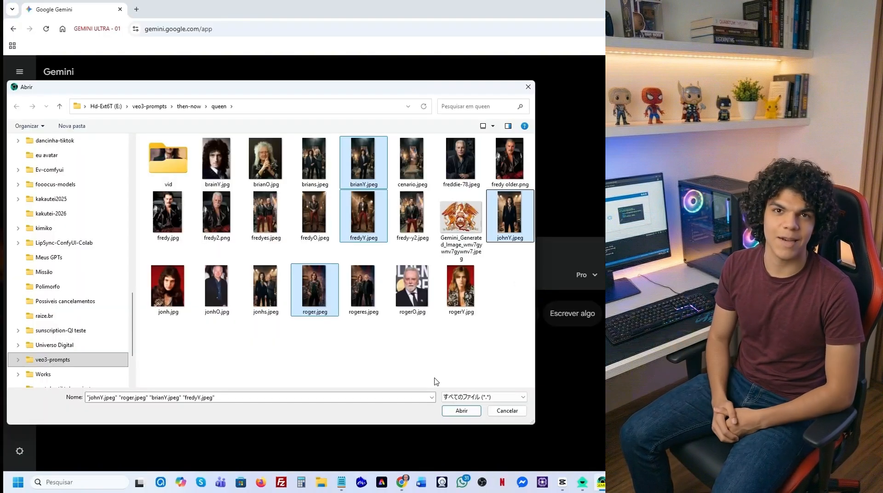
left_click(444, 410)
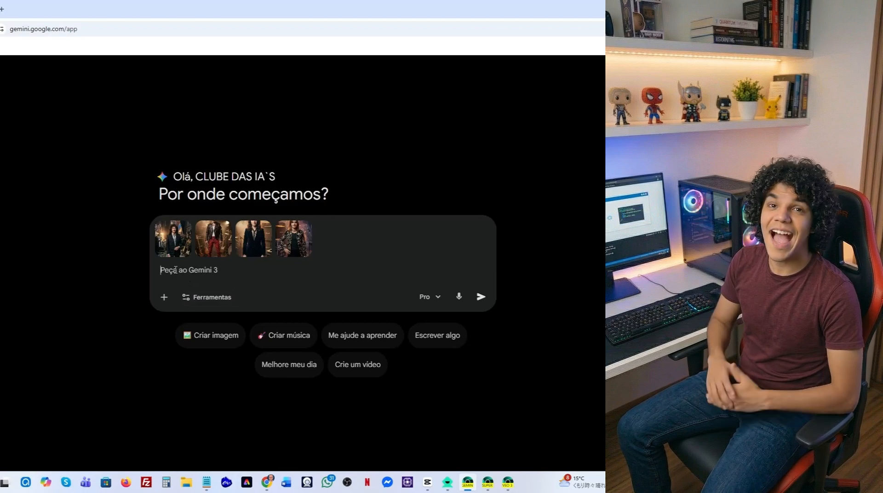
key("ctrl+v")
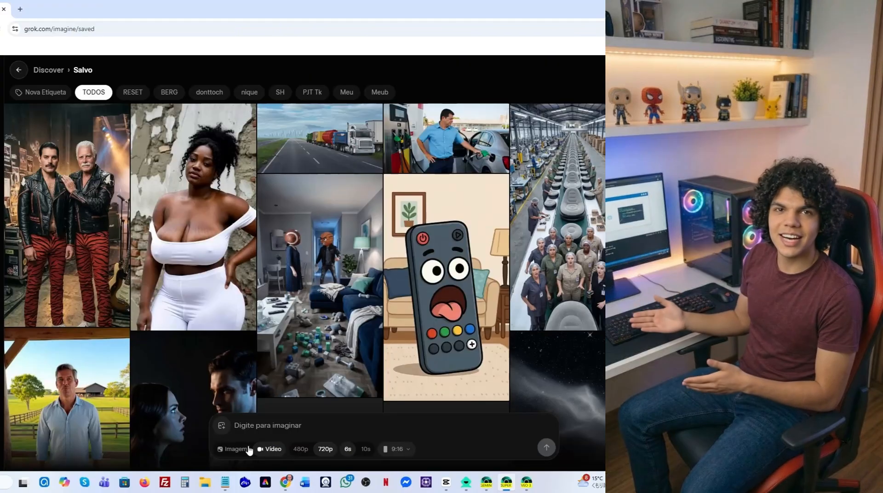
In Grok Imagine, load the alternative band image for animation and submit it with the pasted cinematic band poster motion prompt.
left_click(221, 427)
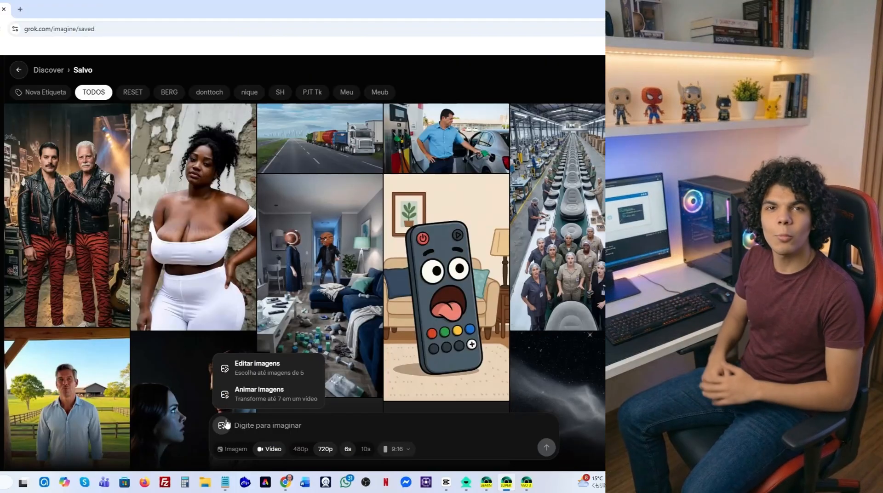
left_click(254, 394)
left_click(100, 162)
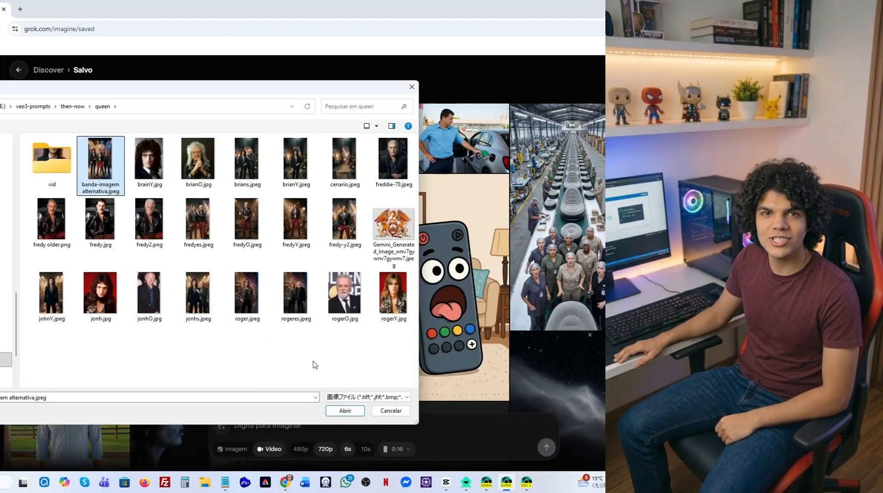
left_click(349, 410)
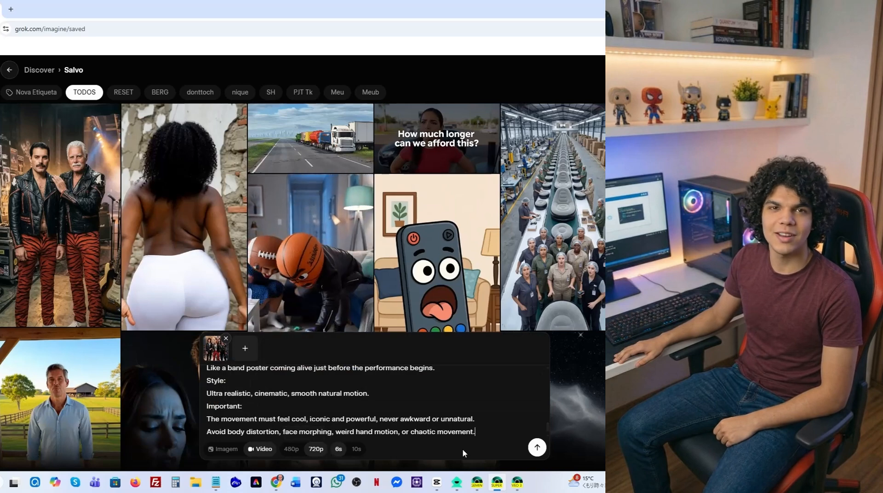
left_click(537, 448)
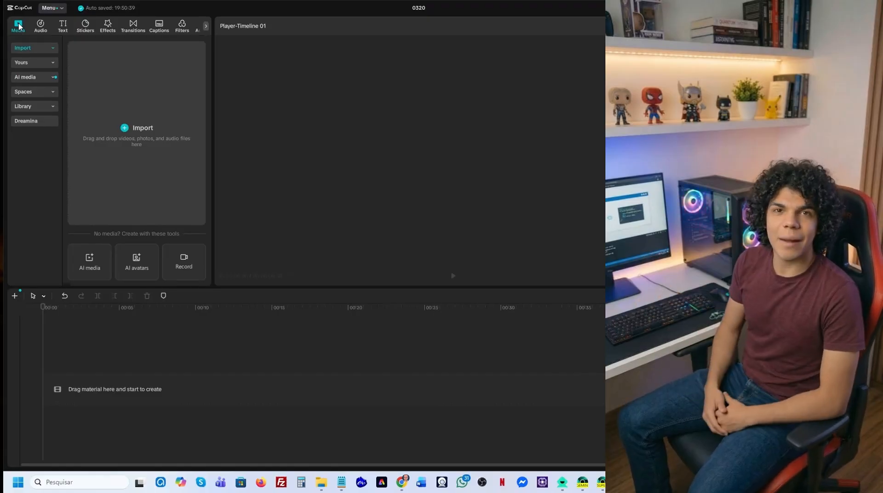
Switch to CapCut and import brian.mp4, cover.jpeg, fredy.mp4, jonh.mp4, queen-final.mp4, roger.mp4 and Skyline Overture.mp3.
left_click(124, 126)
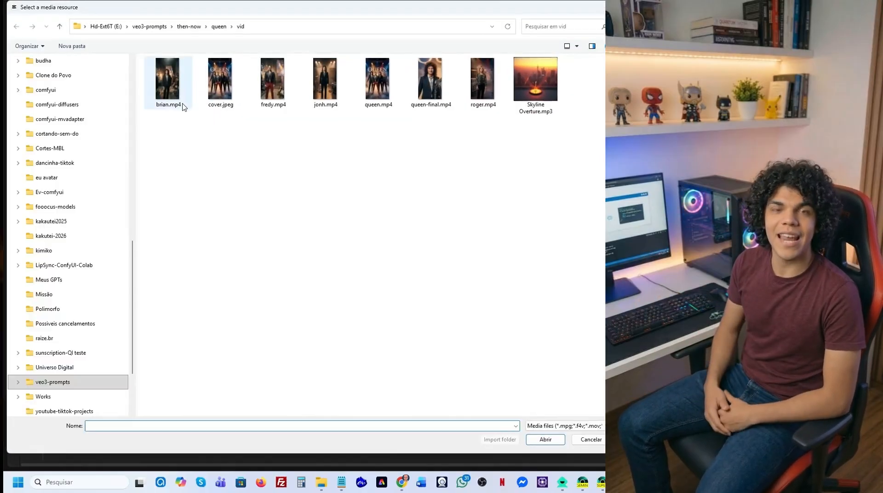
left_click(181, 101)
left_click(325, 80, "shift")
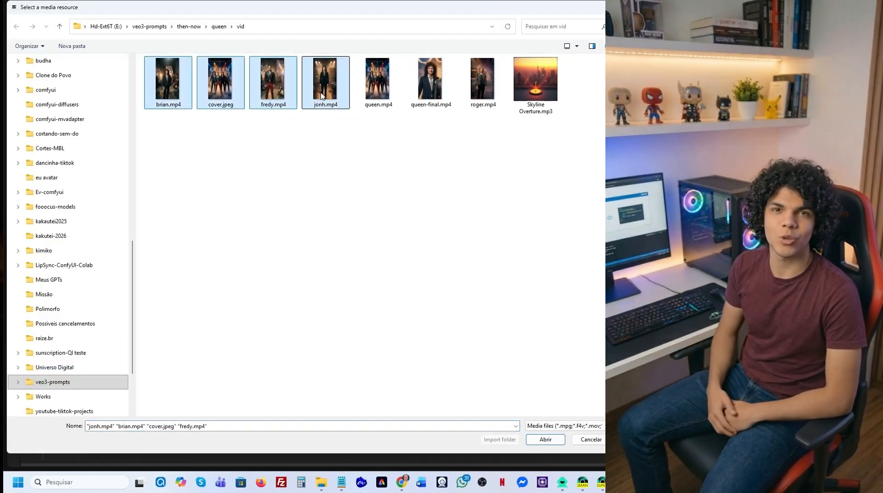
left_click(431, 80, "ctrl")
left_click(482, 81, "ctrl")
left_click(535, 80, "ctrl")
left_click(545, 439)
Preview the Skyline Overture audio and place cover.jpeg at the start of the timeline.
left_click(95, 241)
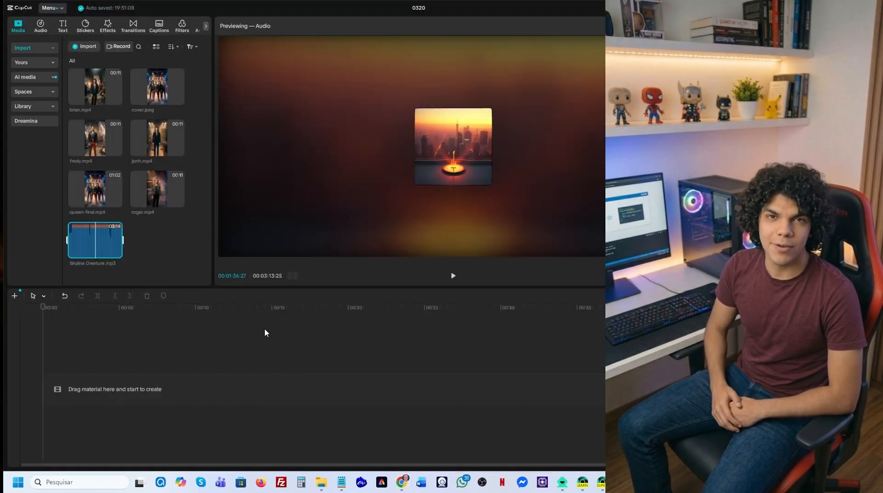
left_click(177, 97)
left_click_drag(85, 386, 85, 389)
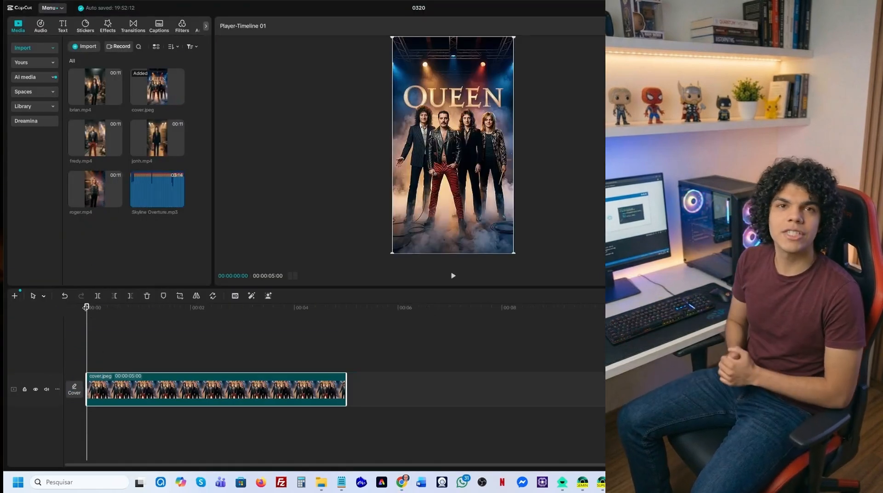
Split the cover clip at about 2 seconds and move its second part away to about 11 seconds.
left_click_drag(154, 328, 204, 334)
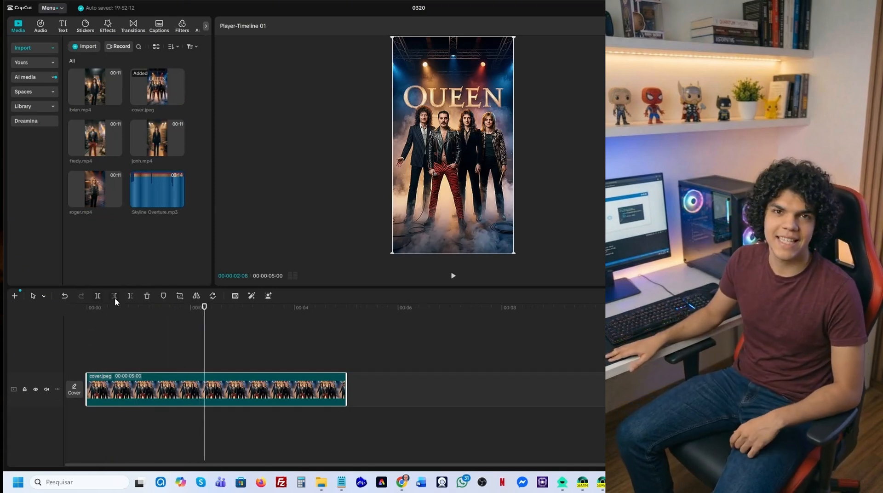
left_click(98, 297)
left_click_drag(262, 398, 713, 399)
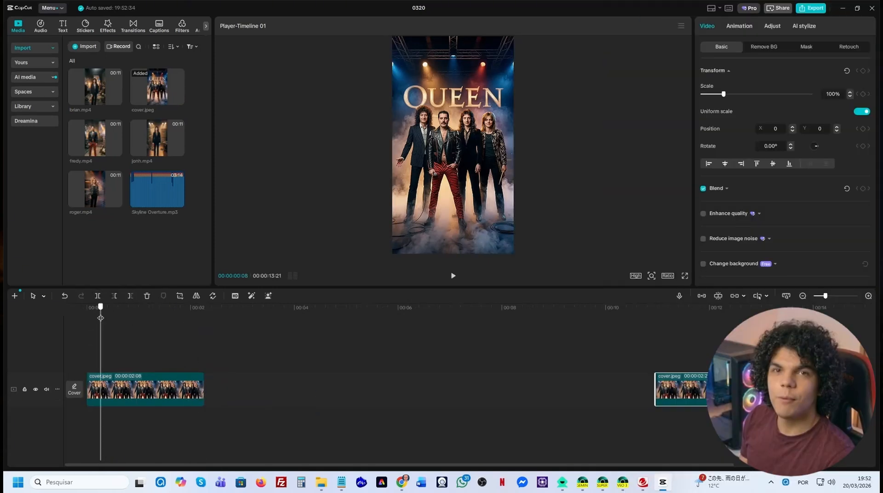
Keyframe scale and position on the first cover clip, zooming from 100% to 500% on the curly-haired band member at its end.
left_click(102, 395)
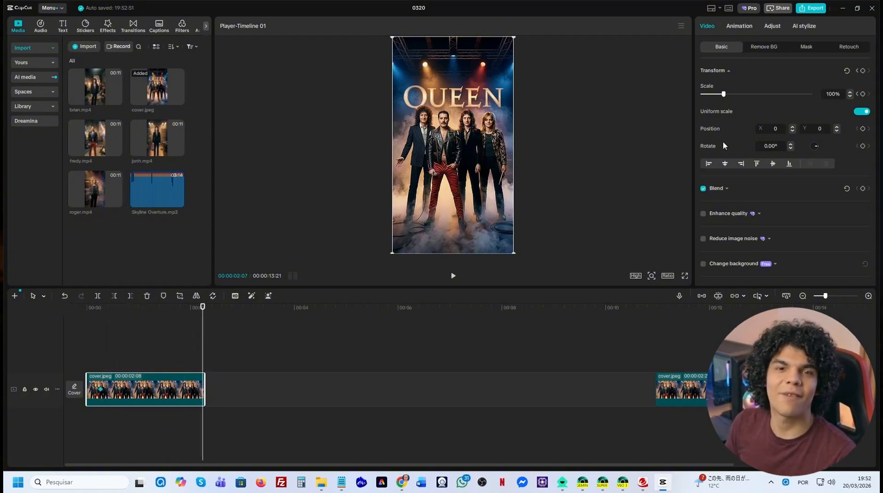
left_click(863, 95)
left_click(96, 399)
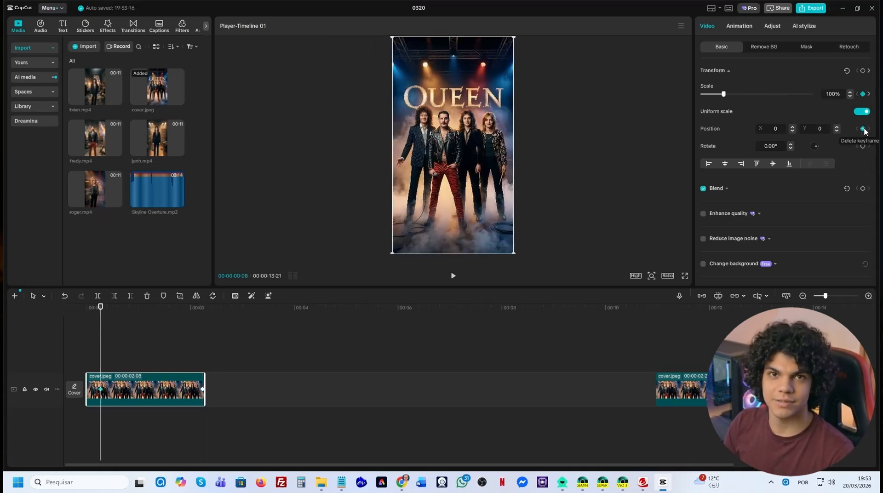
left_click_drag(100, 309, 205, 334)
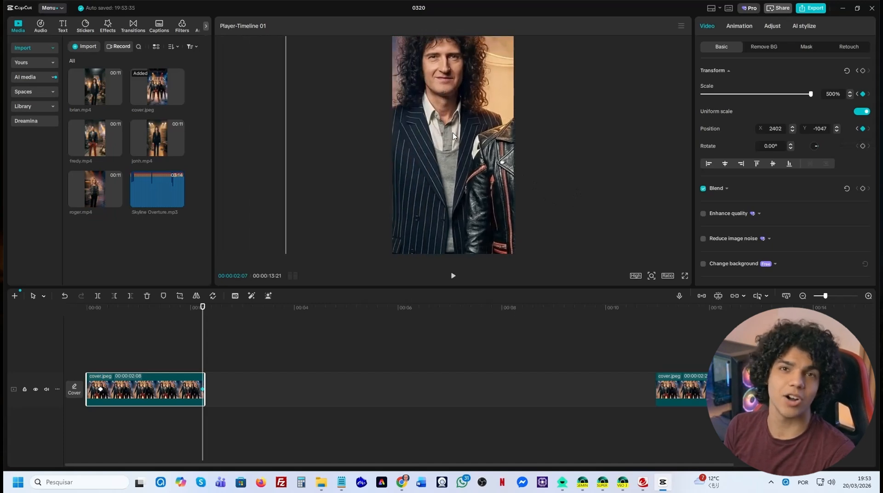
Place brian.mp4 on the main track directly after the first cover clip and trim its beginning by about one second.
left_click_drag(95, 88, 205, 358)
left_click_drag(514, 361, 514, 398)
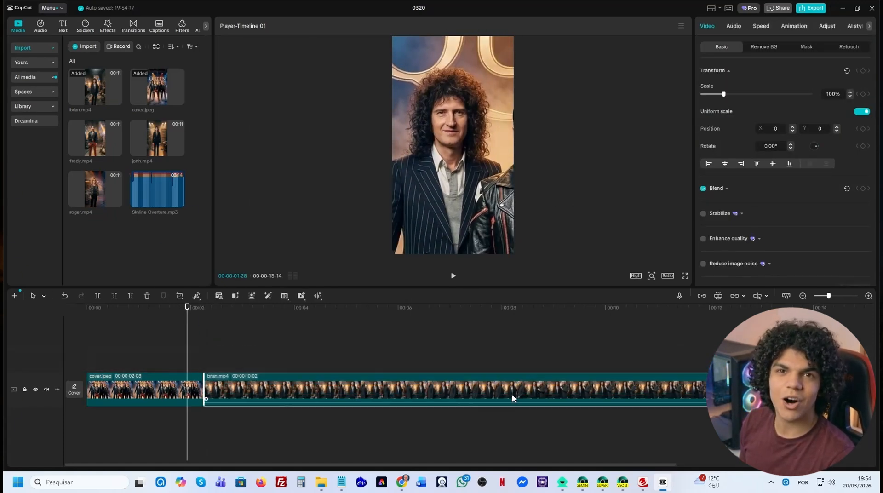
left_click_drag(187, 307, 260, 336)
left_click(114, 296)
left_click_drag(340, 389, 285, 390)
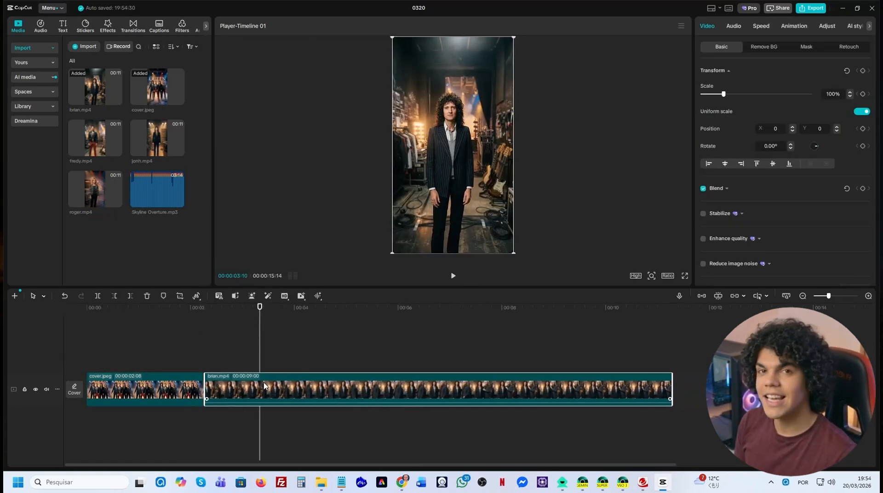
Trim the end of brian.mp4 at about 10 seconds on the timeline and open the clip's audio settings.
left_click_drag(260, 308, 613, 351)
left_click(131, 296)
left_click_drag(613, 308, 587, 335)
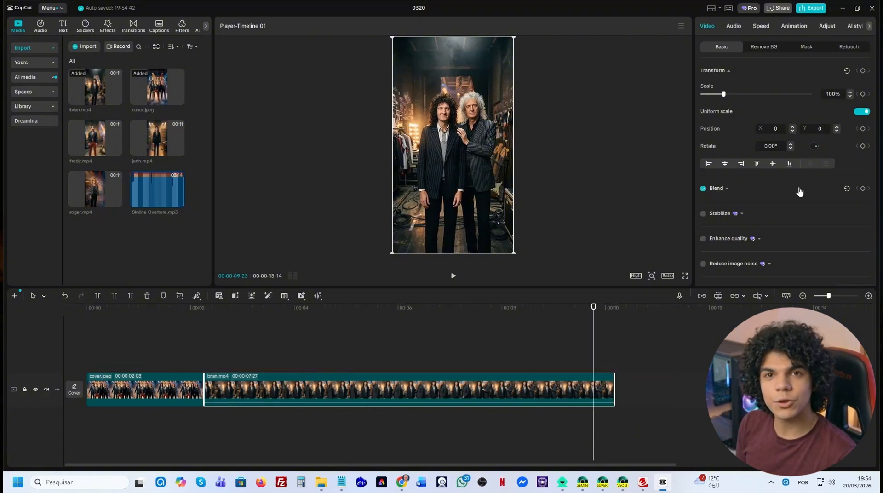
left_click(734, 27)
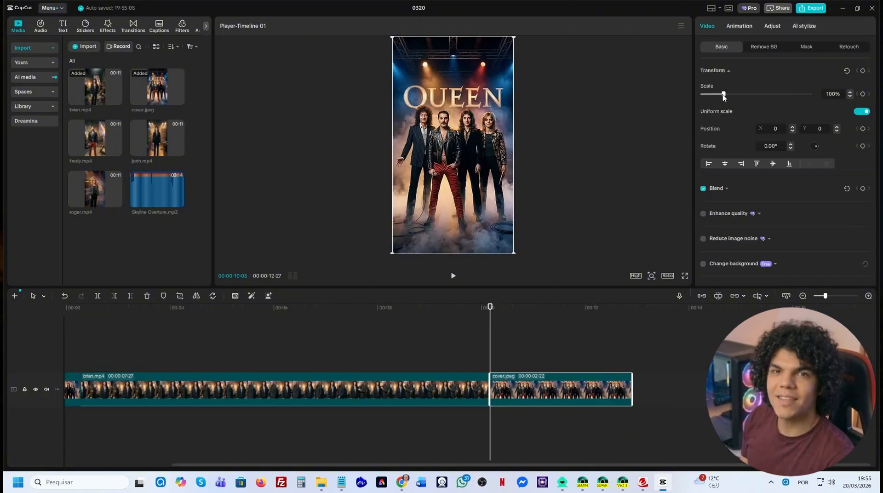
Scale the second cover clip to 500% and position it at X 2628, Y -1900 to frame the curly-haired band member.
left_click_drag(726, 93, 820, 104)
left_click_drag(451, 165, 537, 235)
left_click_drag(449, 143, 532, 159)
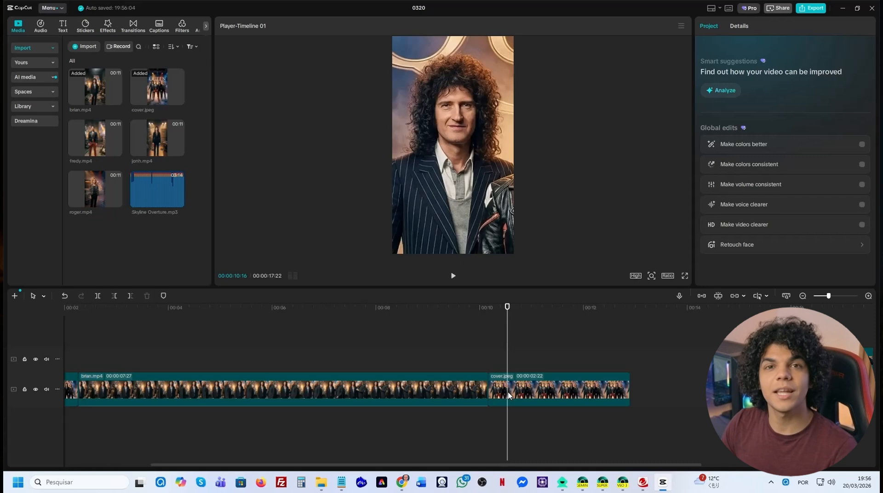
left_click(508, 395)
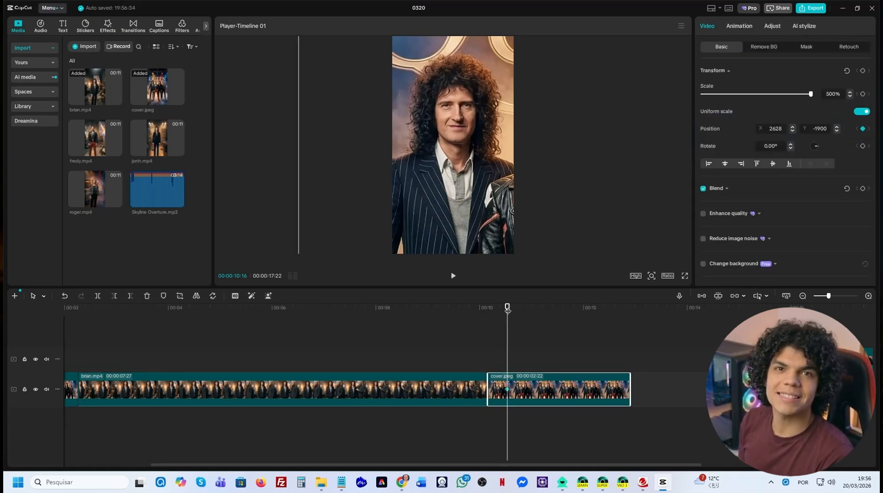
Keyframe the second cover clip's position at its end to frame the blond band member, and preview the pan.
left_click_drag(479, 202, 388, 204)
left_click_drag(510, 216, 403, 215)
left_click_drag(578, 211, 450, 201)
left_click_drag(646, 312, 446, 323)
left_click(453, 278)
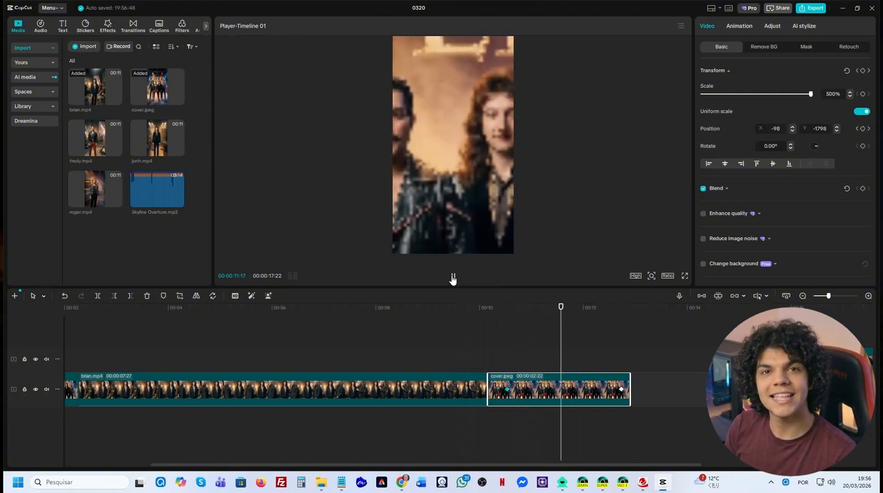
left_click(453, 277)
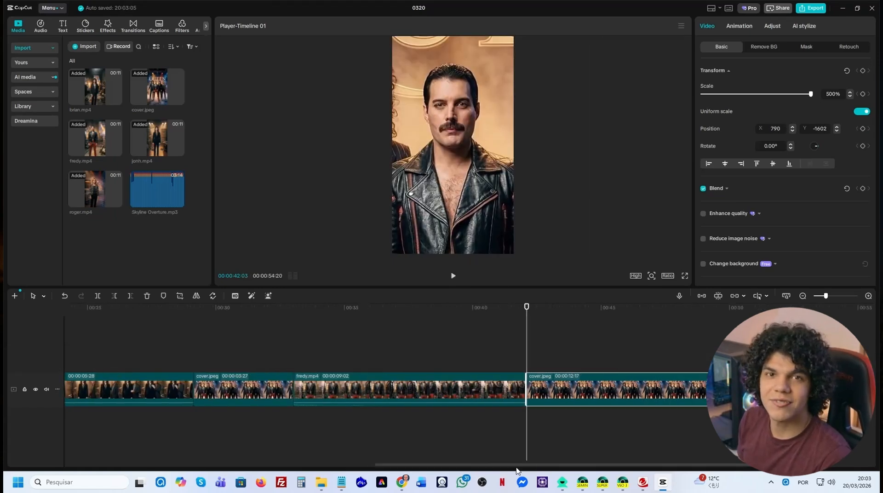
Keyframe the last cover clip at its end, scaling it to 100% and centring it in the frame, and preview the zoom-out.
left_click_drag(516, 467, 575, 474)
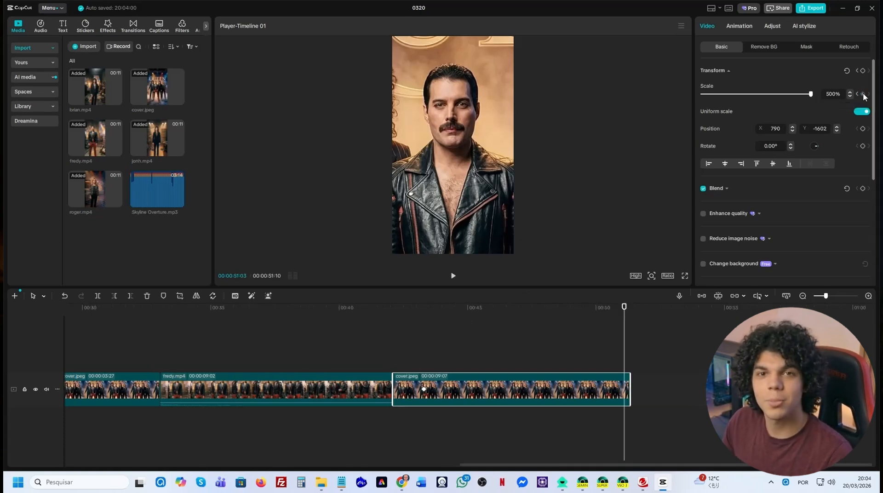
left_click_drag(810, 95, 725, 108)
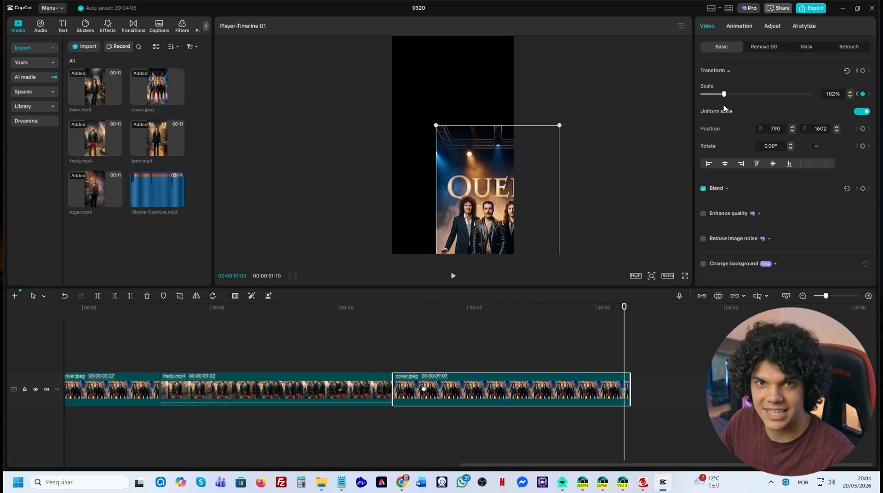
left_click(850, 96)
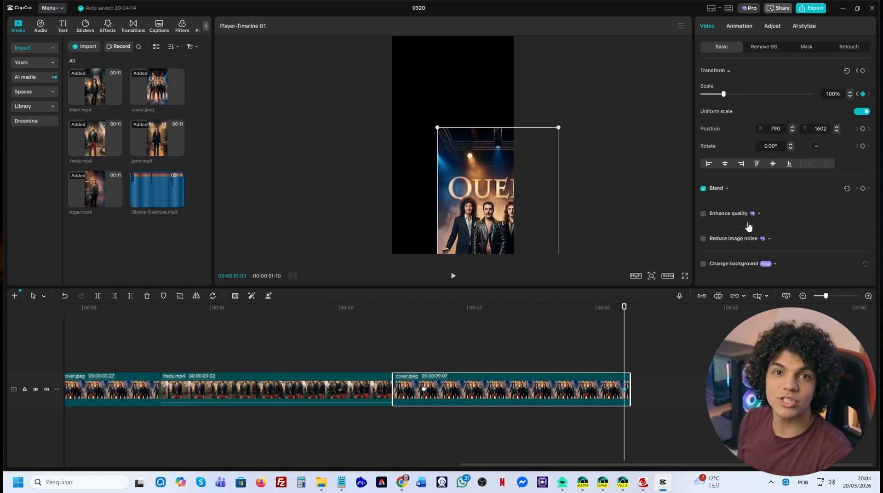
left_click_drag(616, 336, 625, 338)
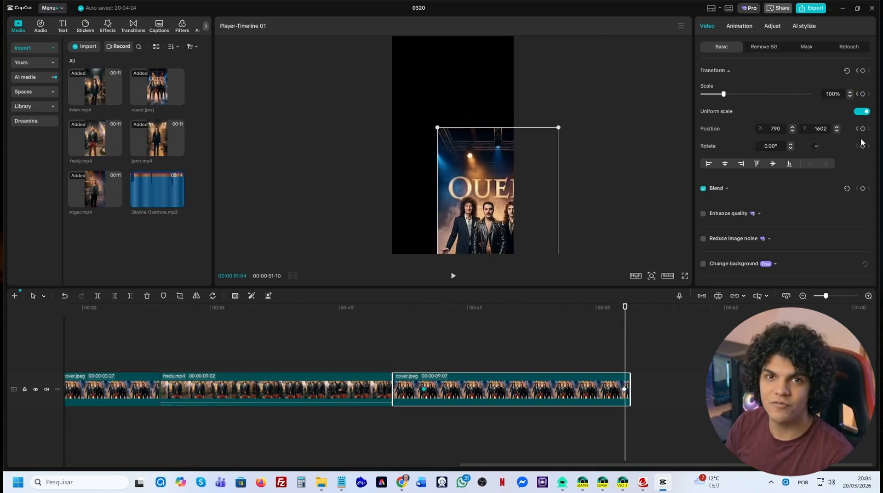
left_click_drag(533, 247, 489, 155)
left_click(418, 308)
key("space")
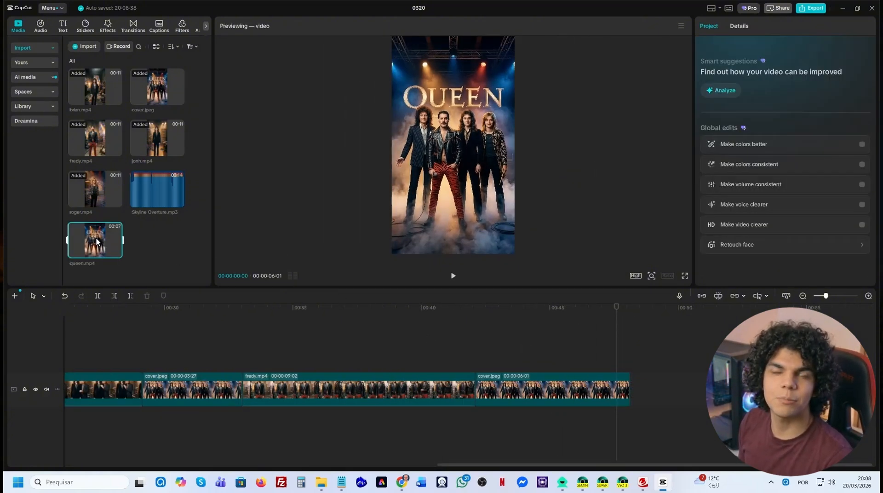
Place queen.mp4 after the last cover clip on the main track, mute its audio, and preview the join.
left_click_drag(95, 240, 653, 395)
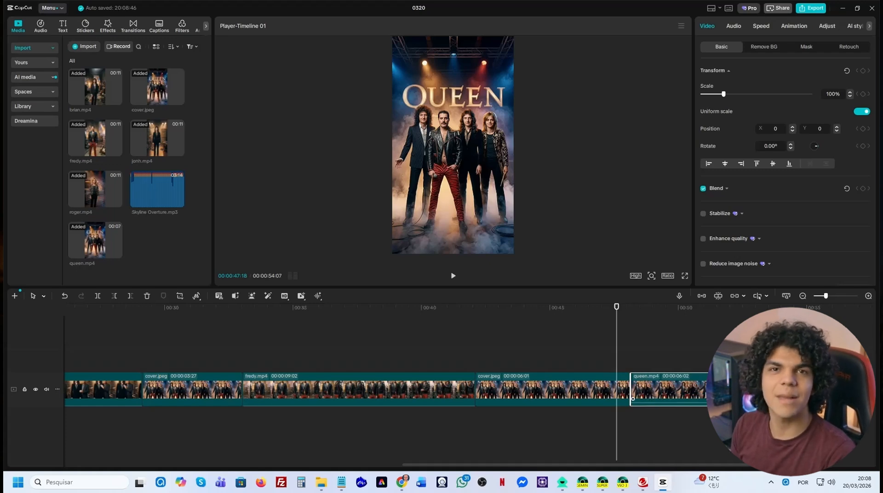
left_click(735, 26)
left_click_drag(615, 323, 597, 322)
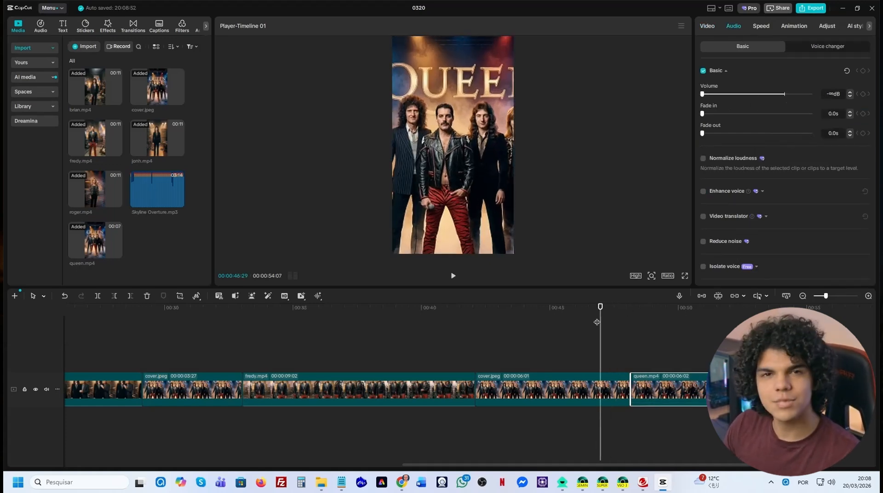
left_click(453, 276)
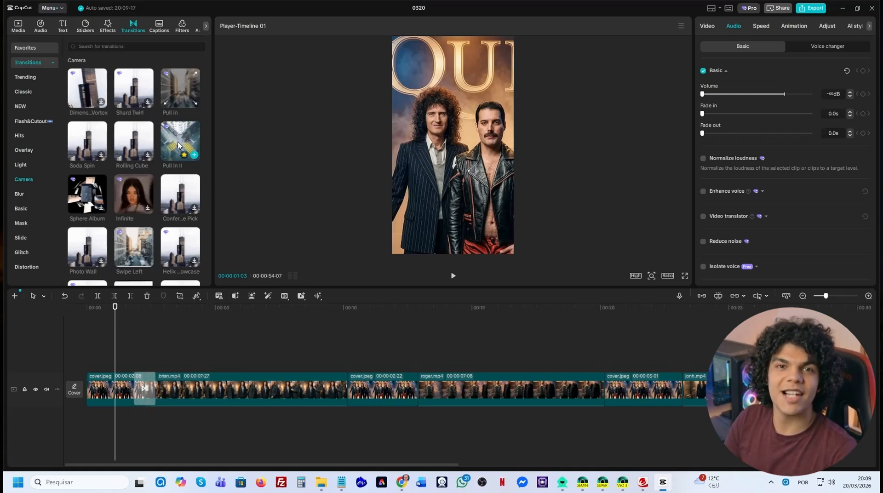
Apply the Pull In II transition at the cuts from each band member's clip to the following cover clip.
left_click_drag(180, 142, 346, 388)
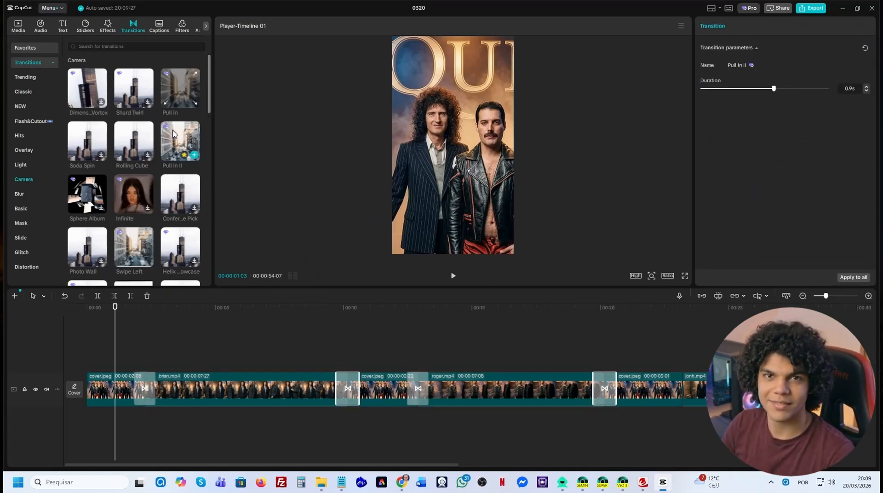
scroll(671, 391, "right", 5)
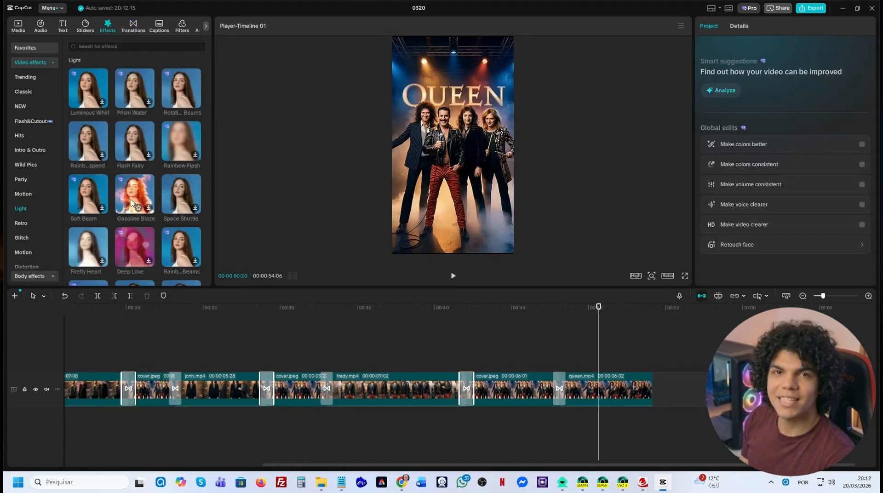
Add the Rotating Beams light effect above the start of queen.mp4, trim it to about 2 seconds, and preview it.
left_click_drag(171, 151, 533, 322)
left_click_drag(557, 368, 558, 367)
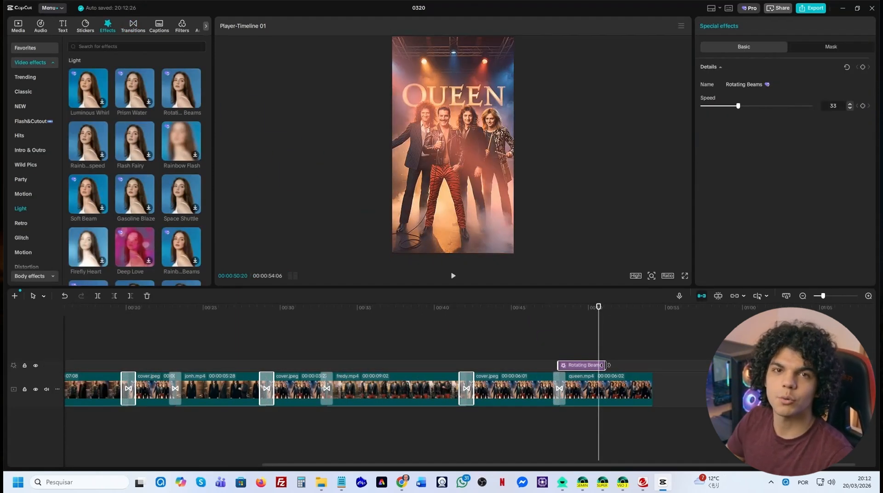
left_click(453, 276)
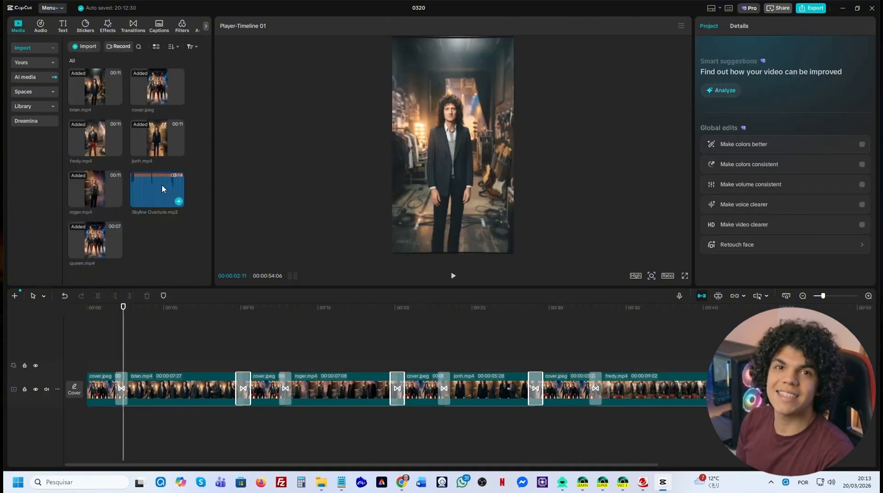
Add Skyline Overture.mp3 from the start of the timeline, trim it to the video's end, and set a 2.0 s fade-out.
left_click_drag(162, 185, 85, 419)
left_click(130, 296)
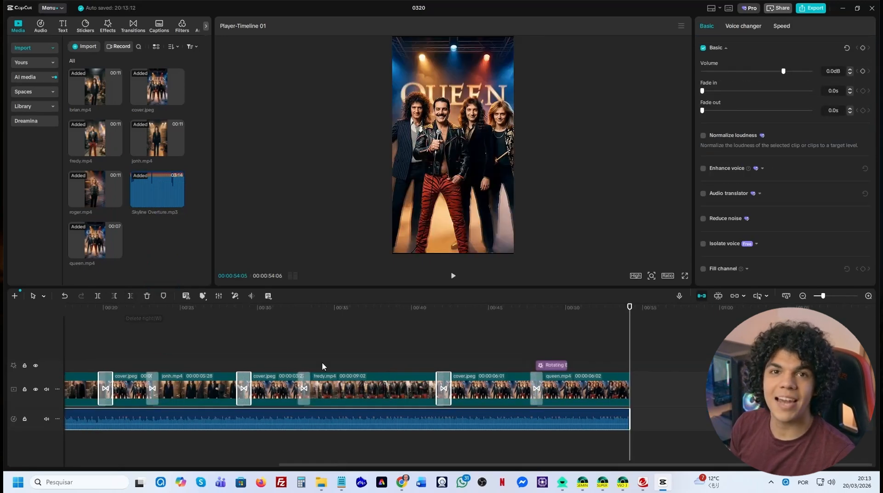
left_click(612, 418)
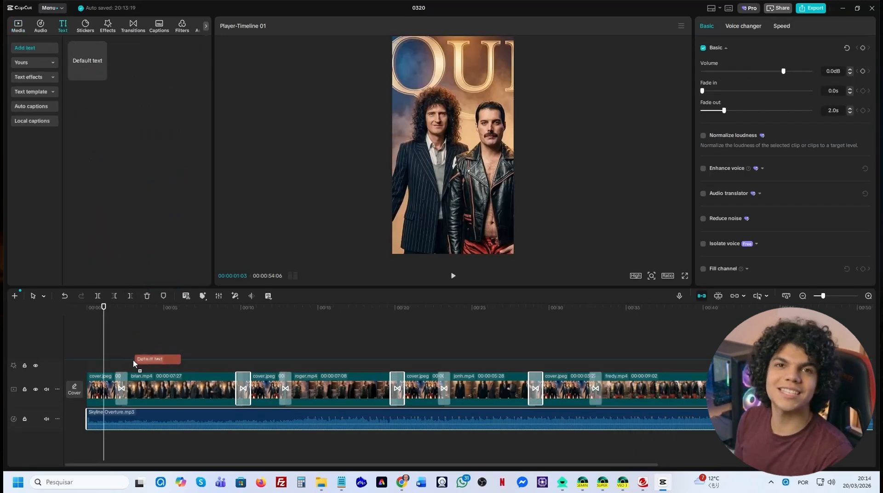
Stack two default text clips above brian.mp4, running from about 3 to 9 seconds.
left_click_drag(122, 189, 224, 346)
left_click(224, 355)
left_click_drag(104, 307, 171, 328)
Position the two text layers one above the other over the lower half of the picture and change the upper one to "Brian May".
left_click(452, 146)
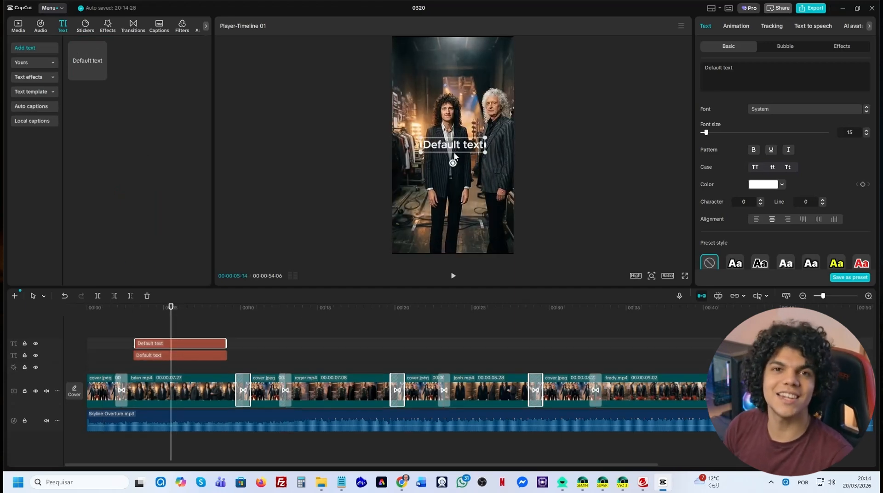
left_click(453, 176)
mouse_move(453, 145)
left_mouse_down()
mouse_move(452, 203)
mouse_move(451, 156)
left_mouse_up()
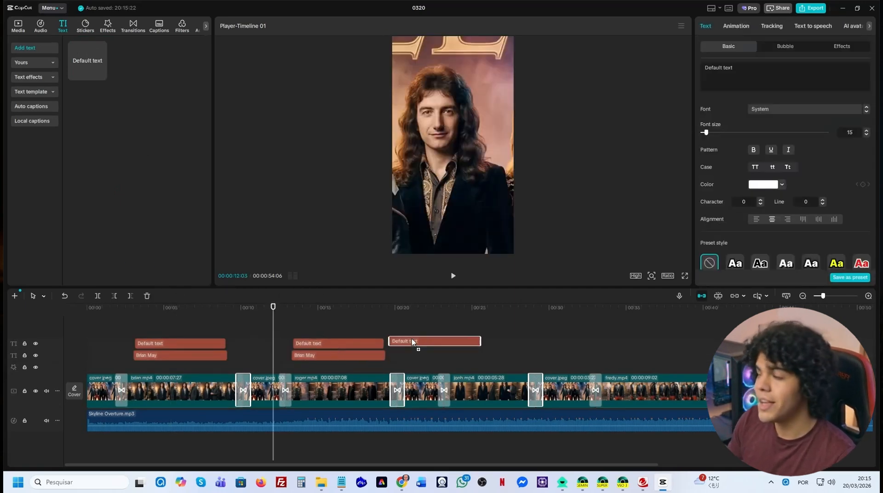
left_click_drag(474, 344, 536, 345)
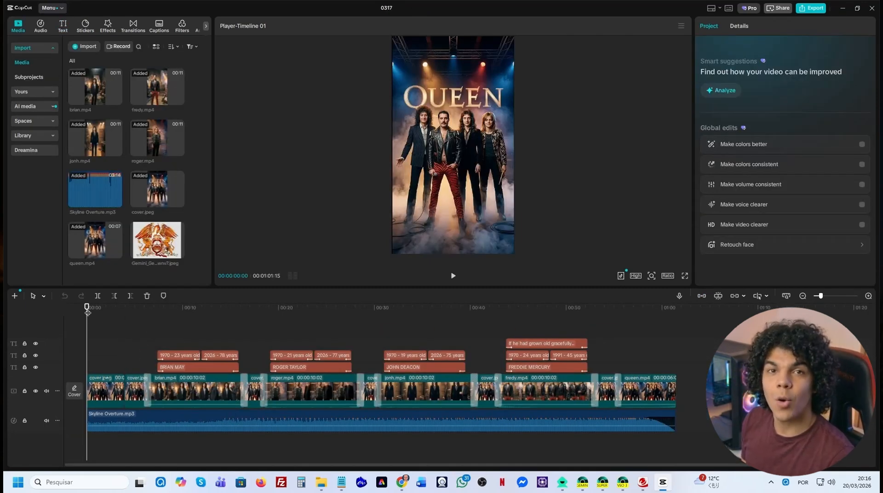
Review the finished 0317 project by scrubbing its timeline from start to end.
left_click_drag(87, 311, 188, 311)
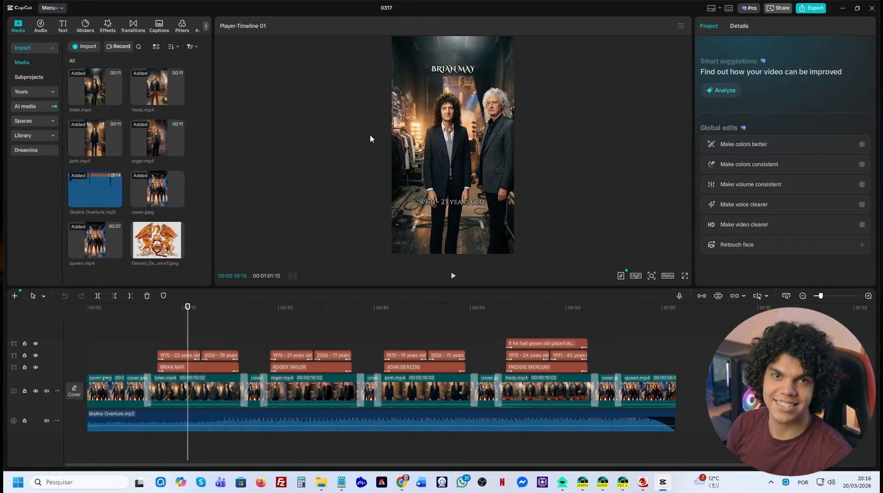
left_click_drag(187, 348, 679, 389)
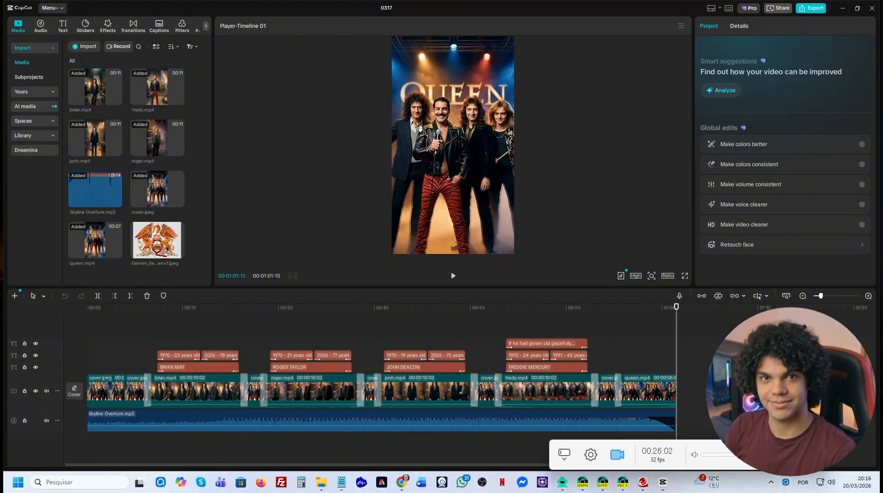